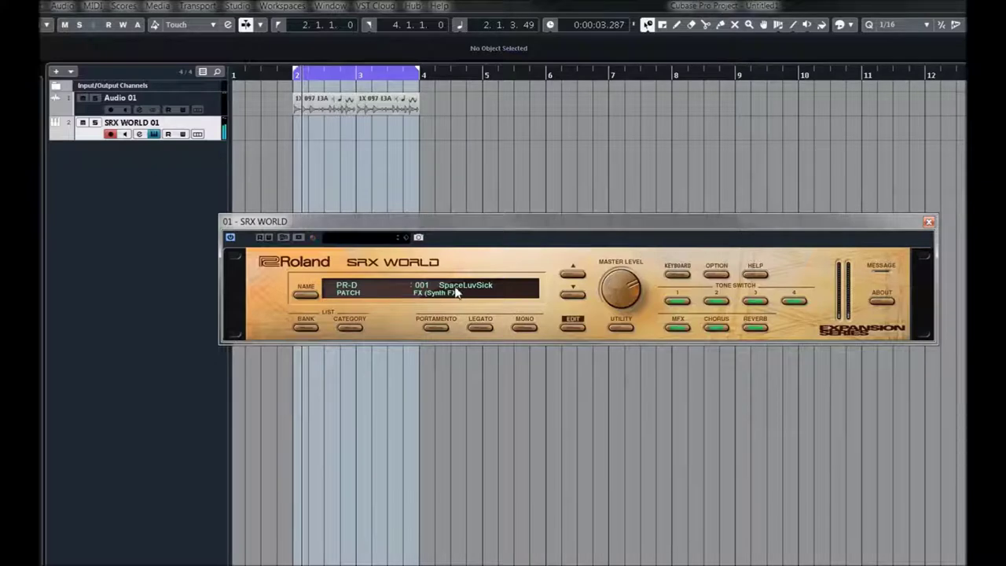
- Audition the PR-D patches one by one from 002 HitAscension to 006 PolyDrone in SRX WORLD
click(575, 298)
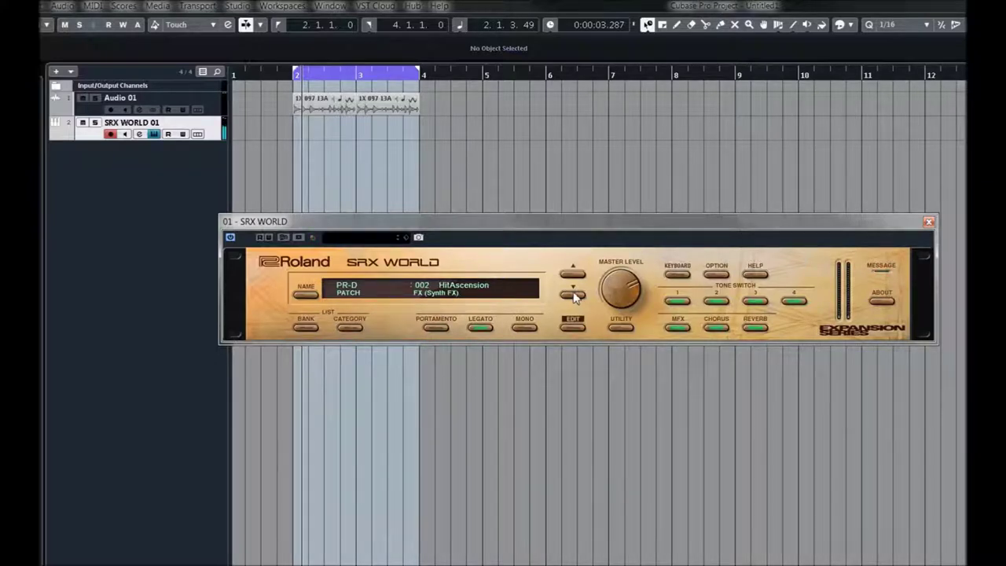
click(574, 297)
click(574, 297)
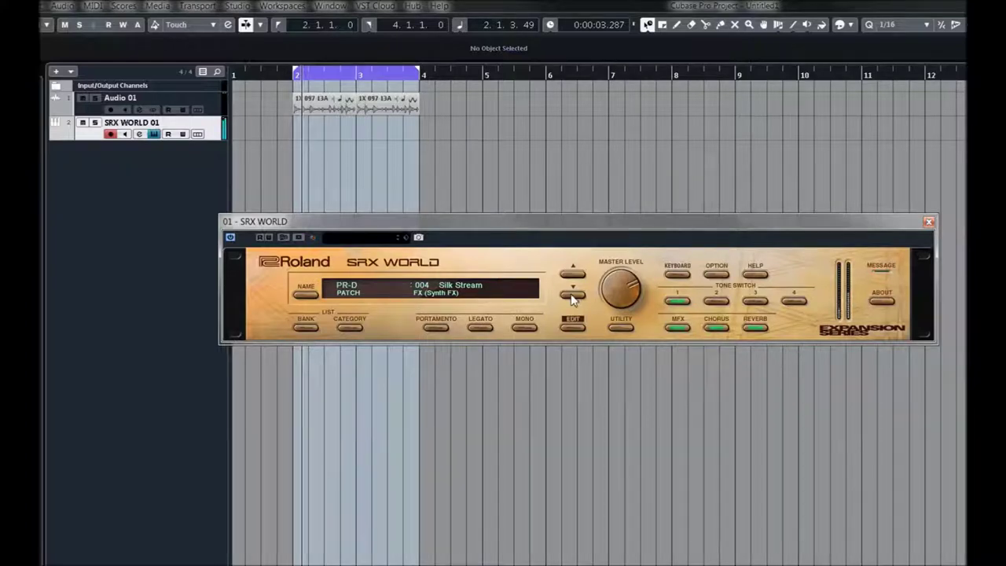
click(573, 295)
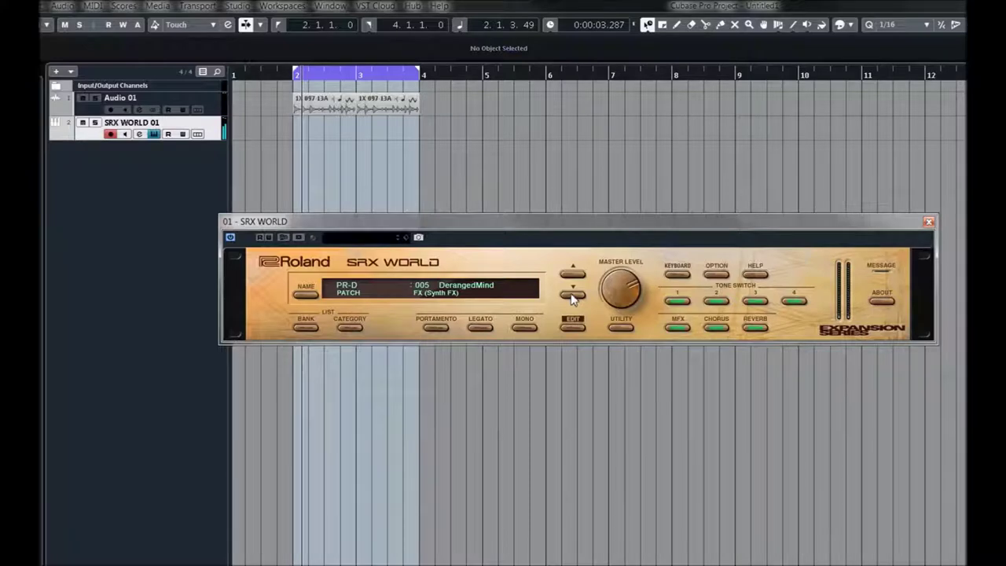
click(573, 296)
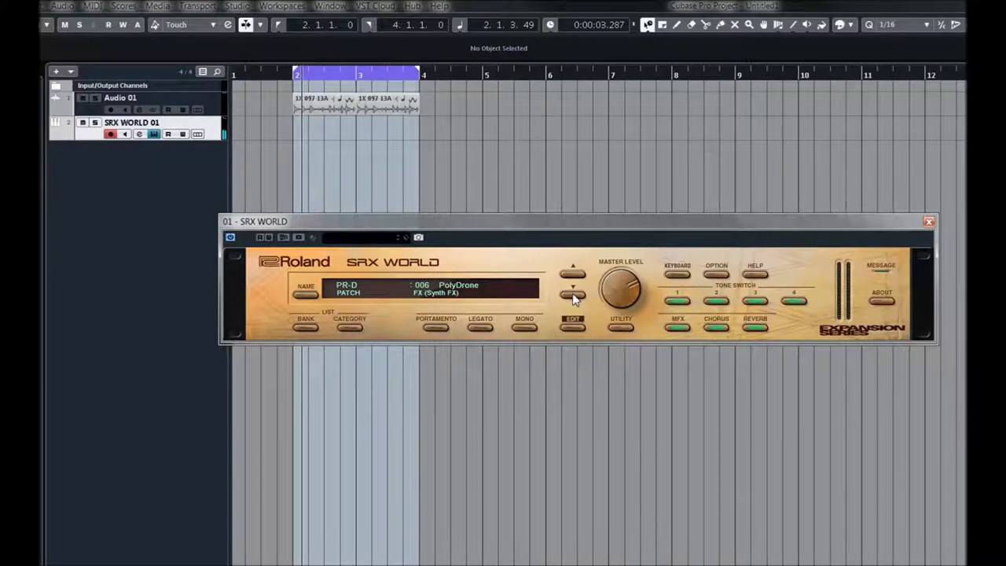
- Load patch 008 GlistenToYou from the PR-D bank and audition it
click(431, 302)
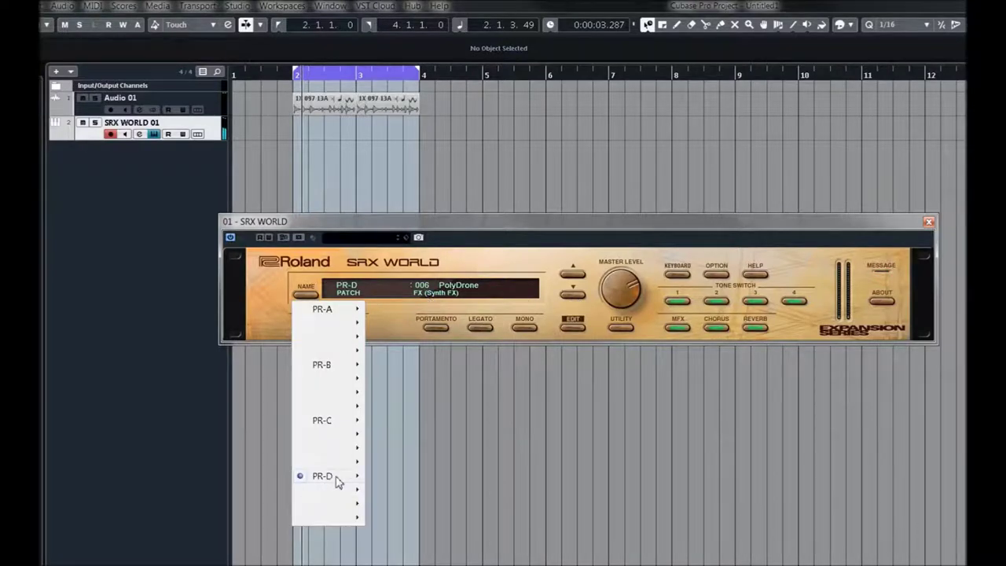
mouse_move(338, 480)
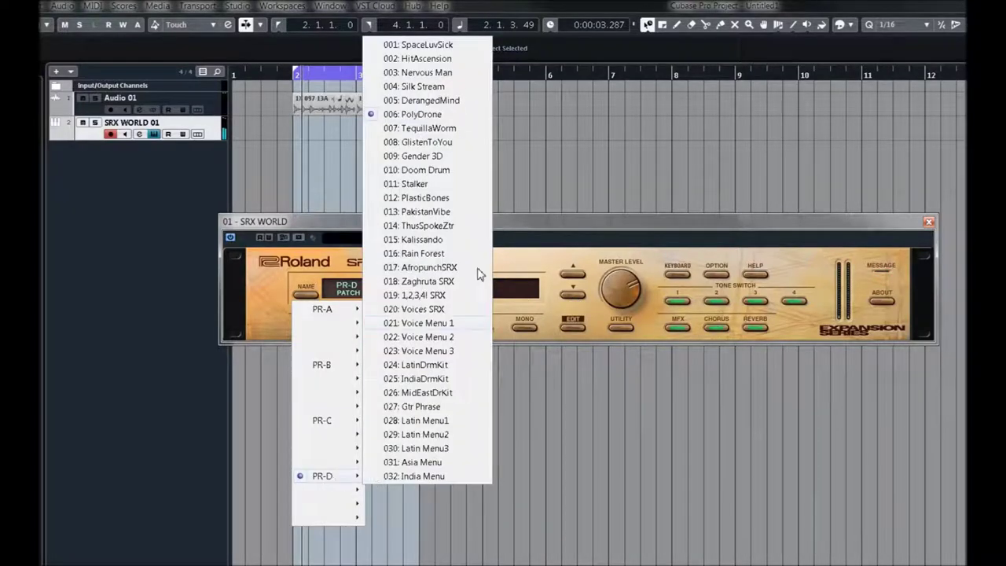
click(441, 143)
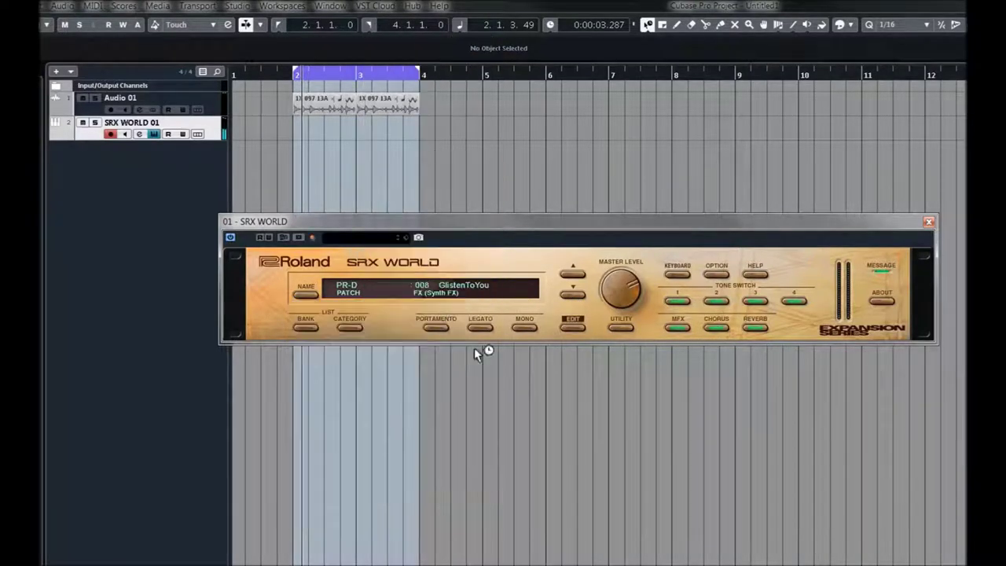
- Audition the following PR-D patches in order, from 009 Gender 3D to 016 Rain Forest
click(571, 297)
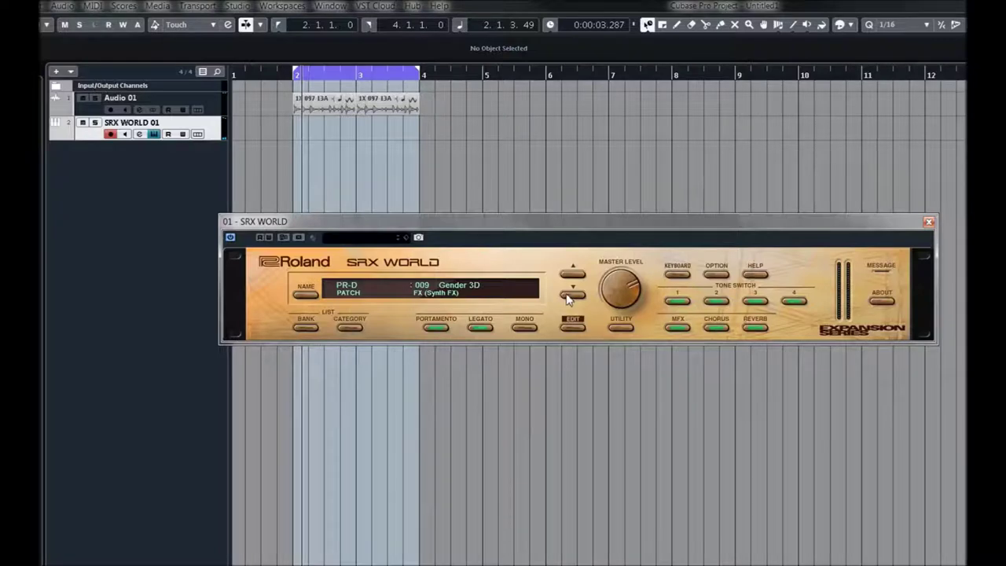
click(577, 299)
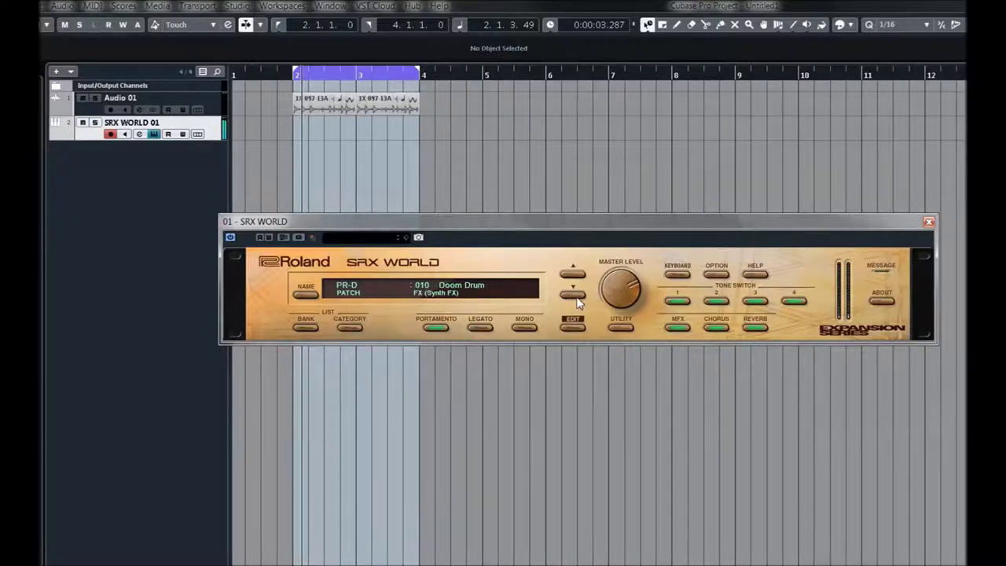
click(576, 299)
click(576, 298)
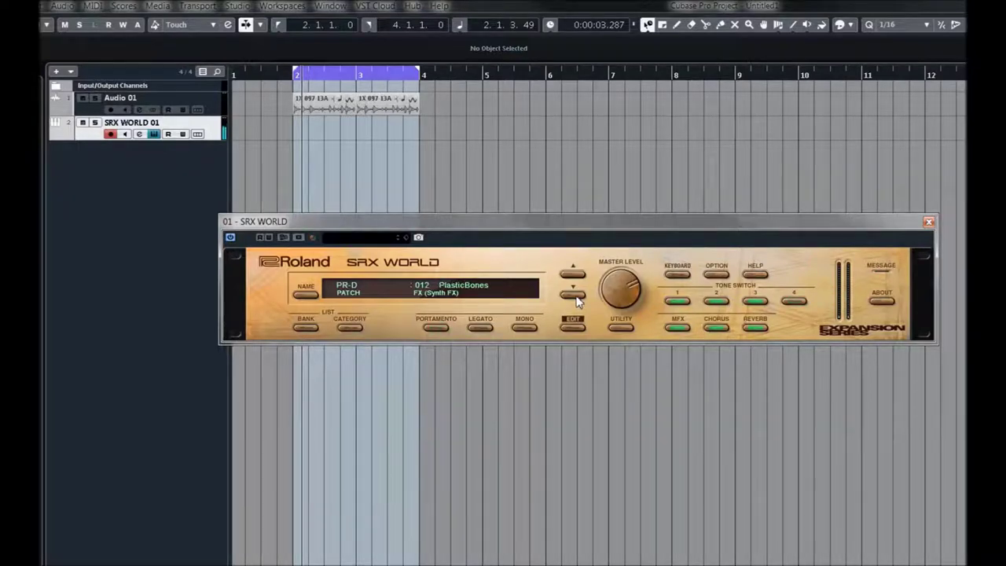
click(576, 299)
click(577, 299)
click(577, 299)
click(577, 299)
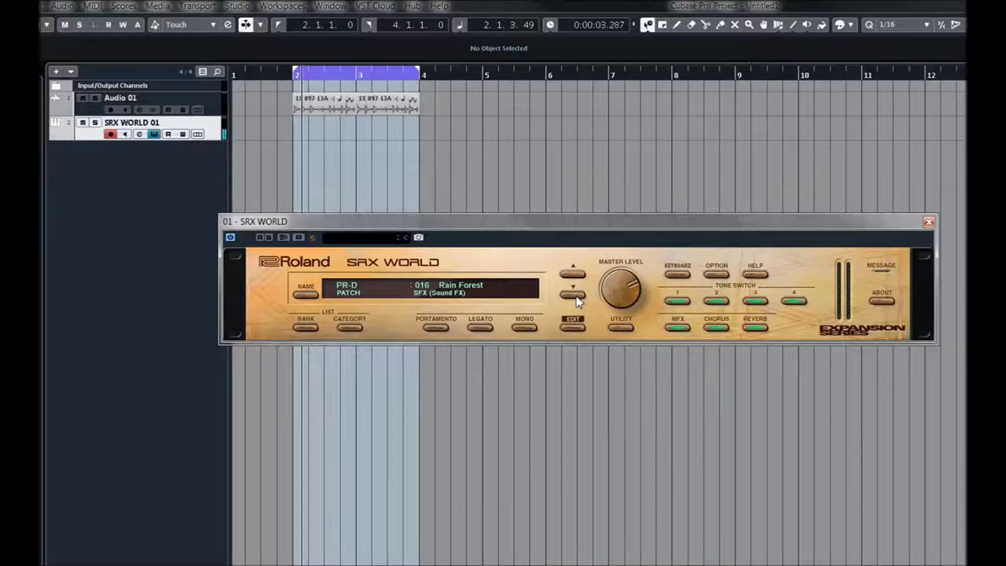
- Continue auditioning the PR-D sounds in order, from 017 AfropunchSRX to the 026 MidEastDrKit rhythm kit
click(576, 299)
click(577, 299)
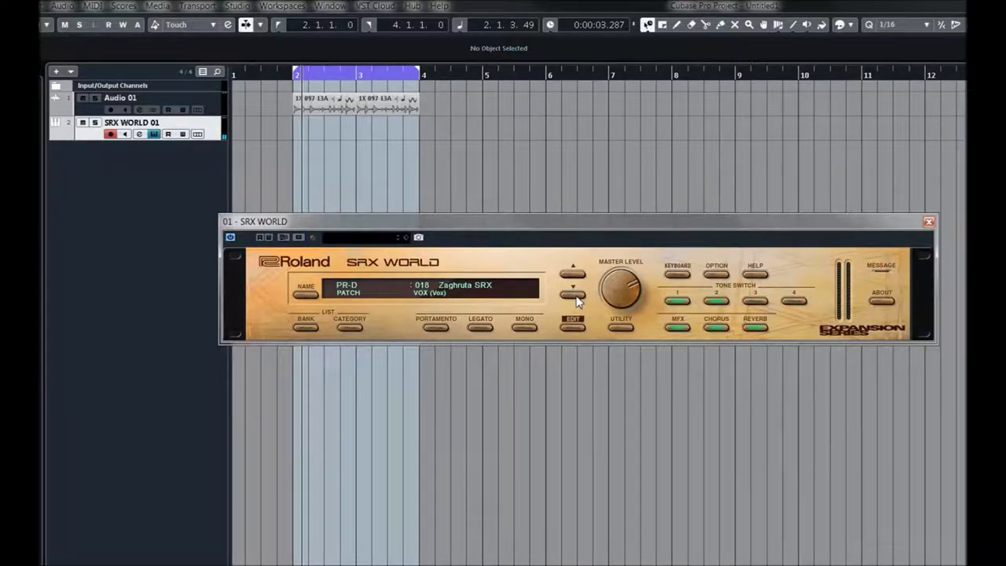
click(576, 298)
click(576, 299)
click(576, 299)
click(577, 299)
click(576, 299)
click(576, 299)
click(577, 299)
click(576, 298)
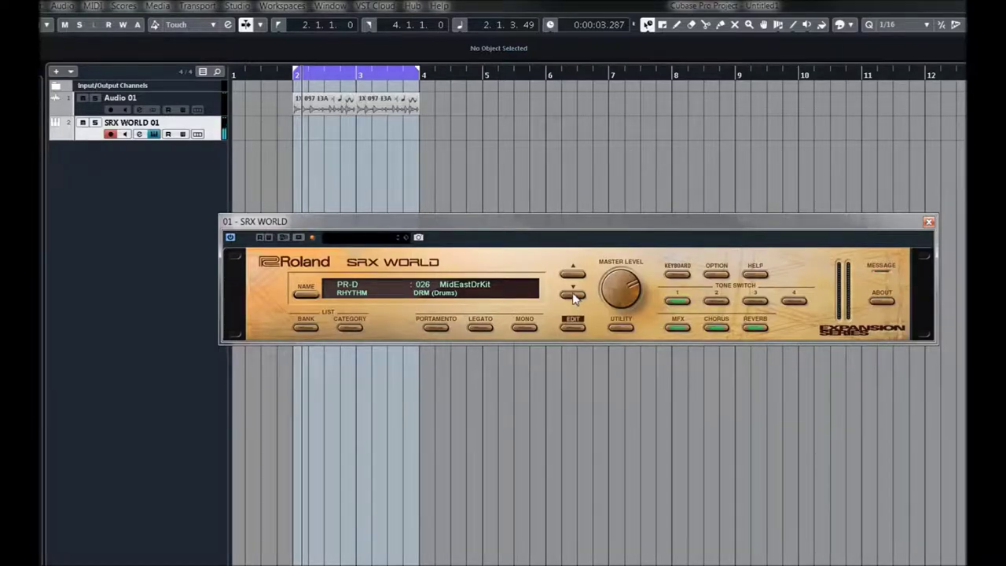
- Go back and forth through the neighbouring PR-D drum kits and menu sounds, auditioning them up to 033 MidEast Menu
click(573, 277)
click(573, 277)
click(574, 296)
click(575, 297)
click(575, 297)
click(572, 296)
click(570, 295)
click(572, 299)
click(572, 298)
click(571, 297)
click(572, 296)
click(574, 277)
click(574, 277)
click(571, 295)
click(571, 295)
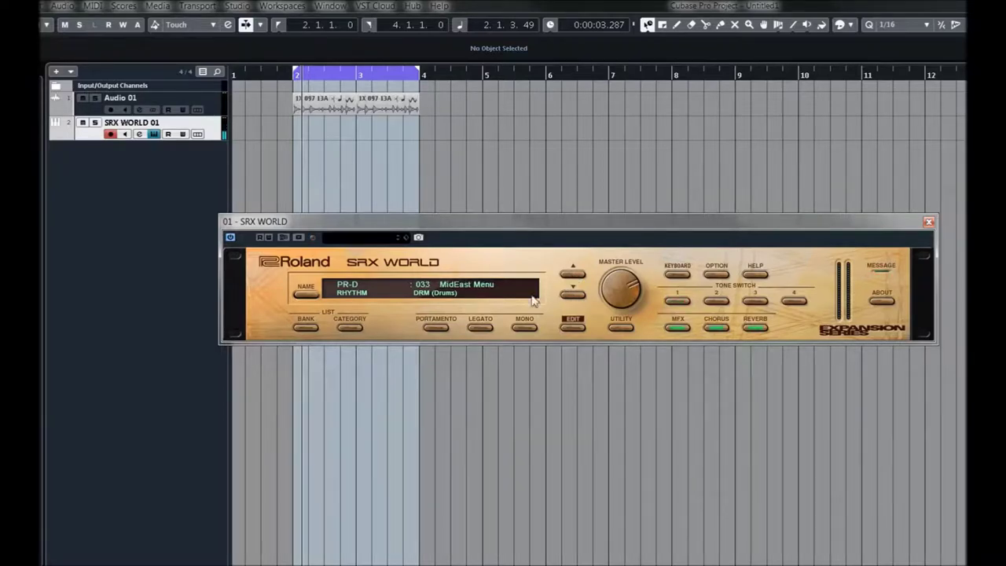
- Load patch 019 1,2,3,4! SRX from the PR-D bank and audition it
click(445, 290)
mouse_move(337, 494)
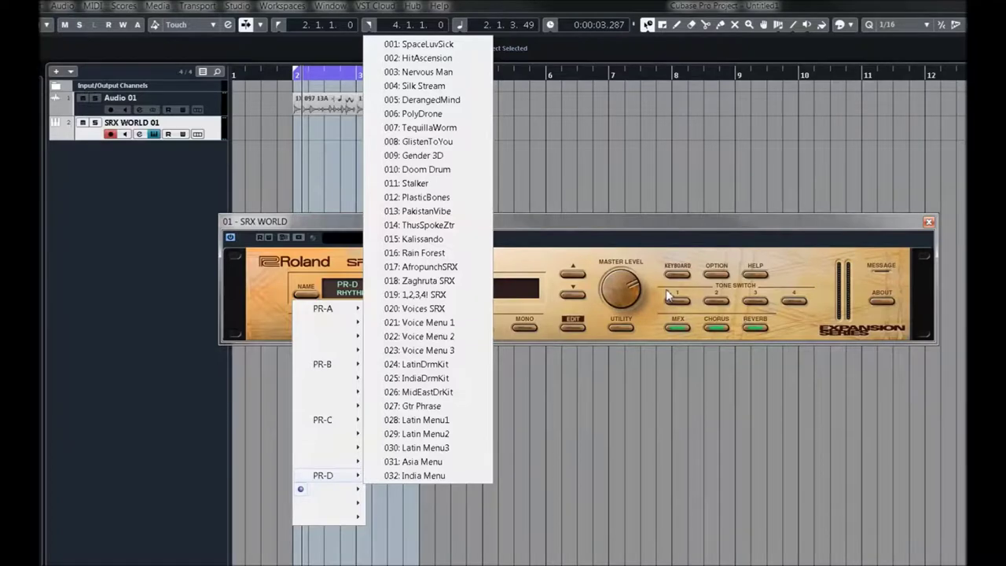
click(439, 296)
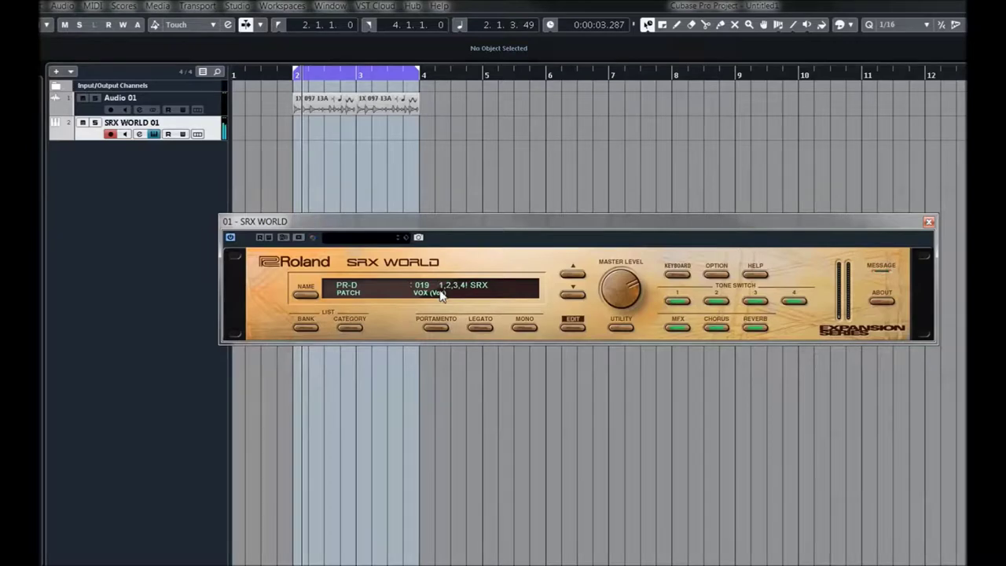
- Step back through the PR-D patches to 015 Kalissando and play the audio loop between bars 2 and 4 along with it
click(572, 297)
click(573, 276)
click(573, 277)
click(572, 276)
click(573, 277)
click(572, 276)
key(space)
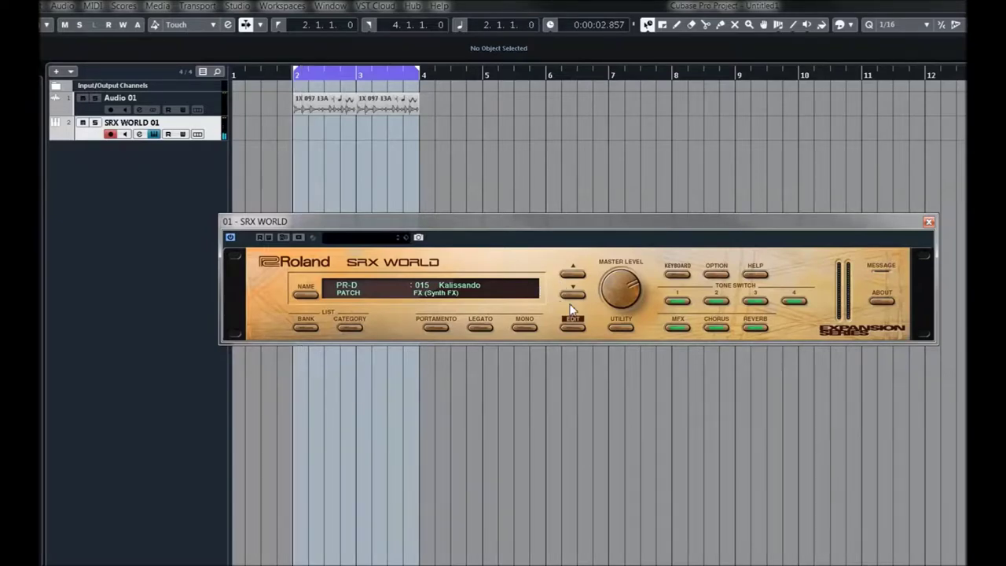
key(space)
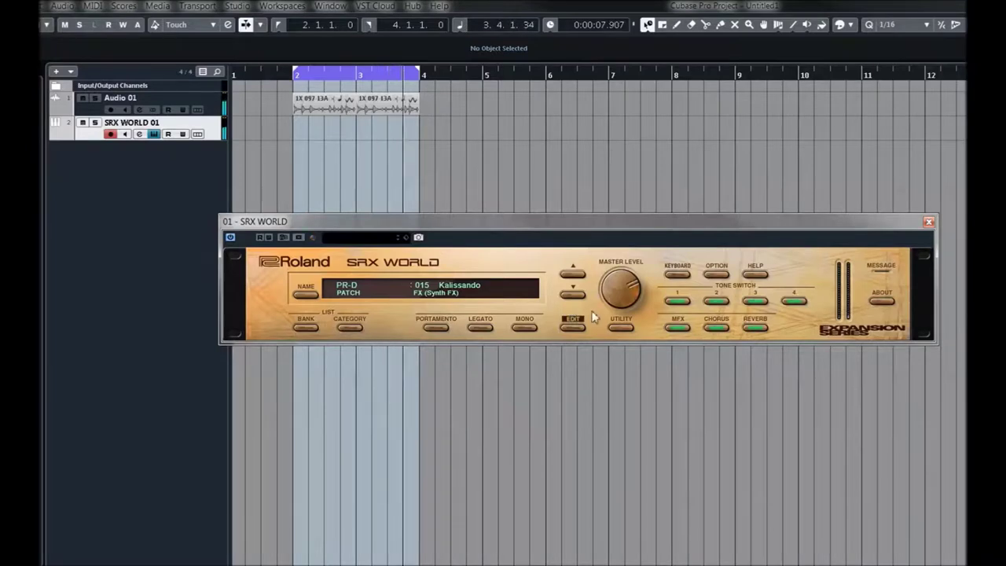
- Audition the PR-D sounds from 016 Rain Forest to 025 IndiaDrmKit against the playing audio loop
click(573, 296)
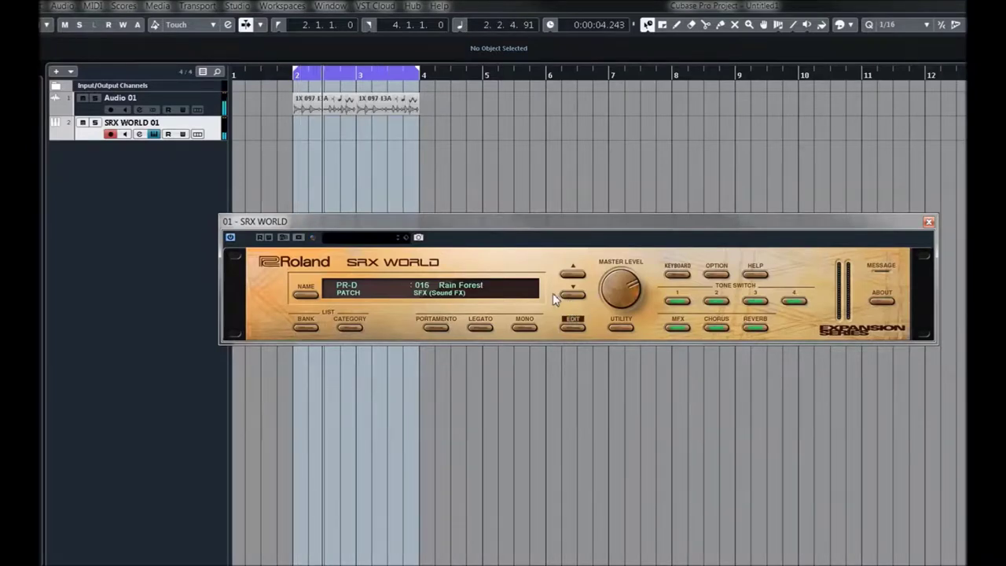
click(572, 295)
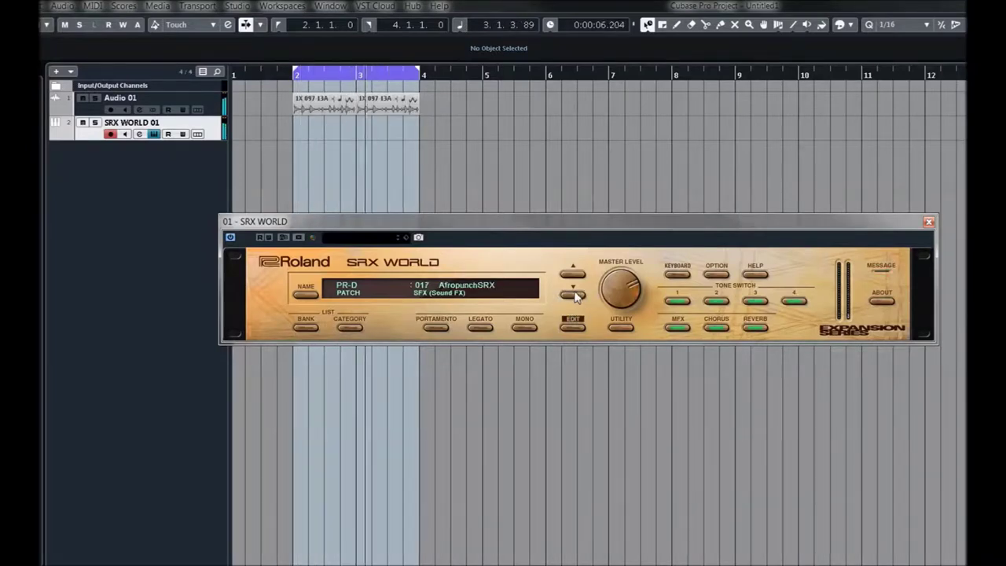
click(572, 296)
click(573, 295)
click(572, 295)
click(572, 295)
click(573, 295)
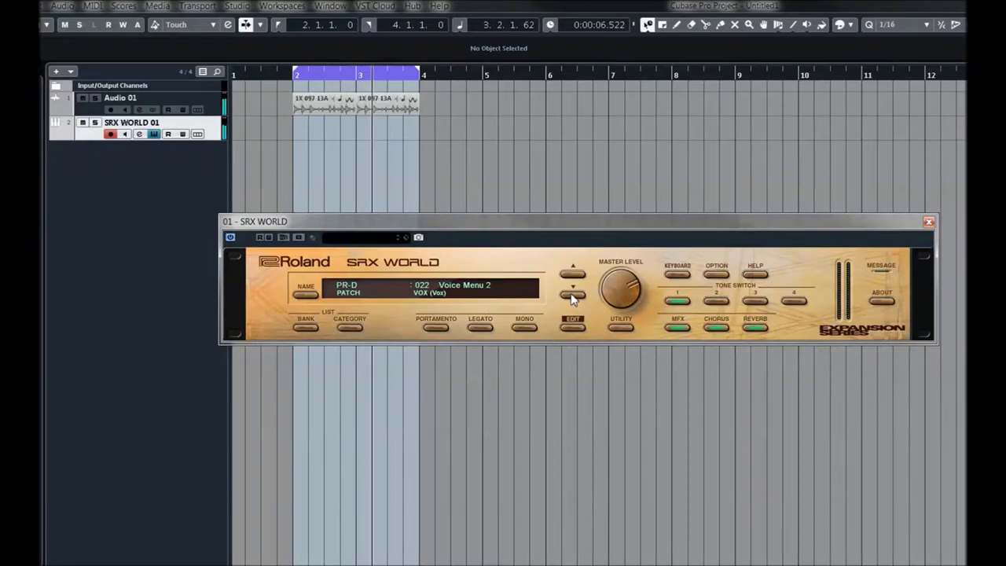
click(572, 295)
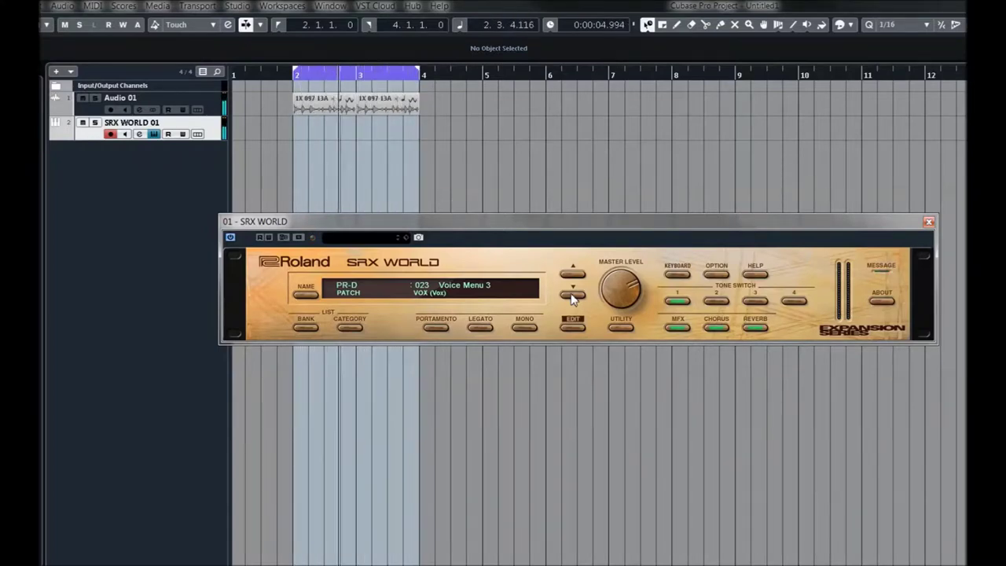
click(573, 297)
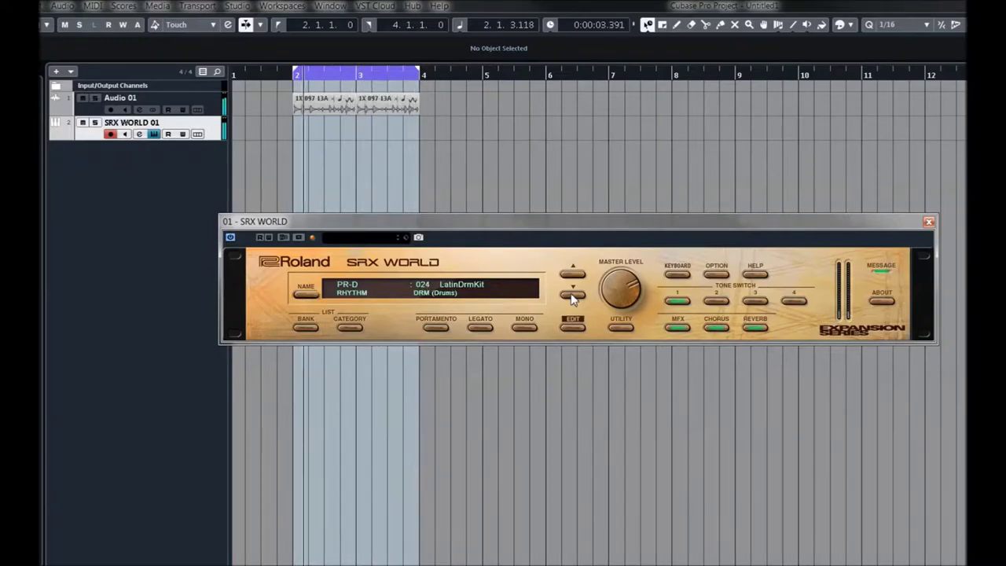
click(573, 295)
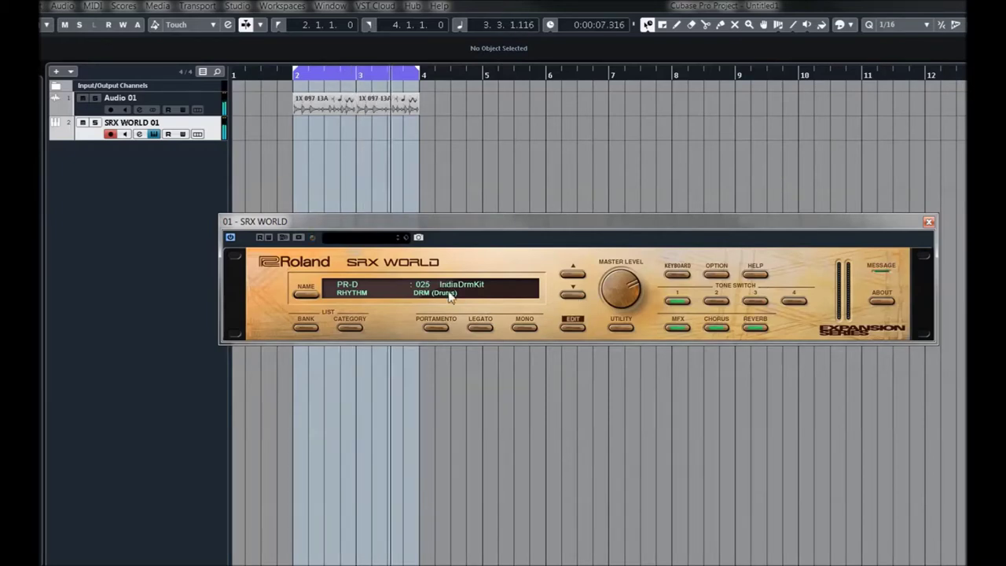
- Load patch 006 PolyDrone from the PR-D bank and step forward to 008 GlistenToYou
click(352, 287)
mouse_move(344, 476)
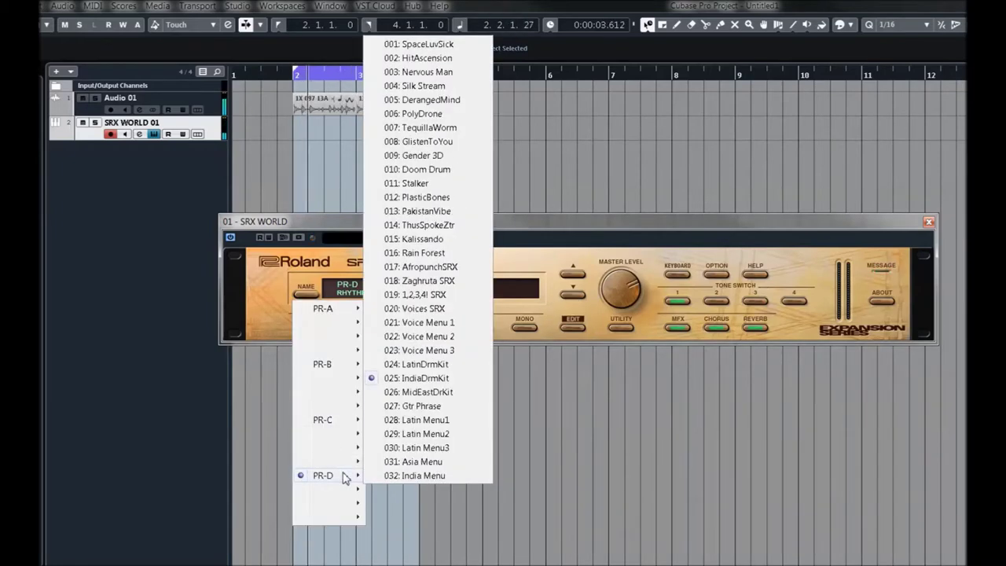
click(440, 116)
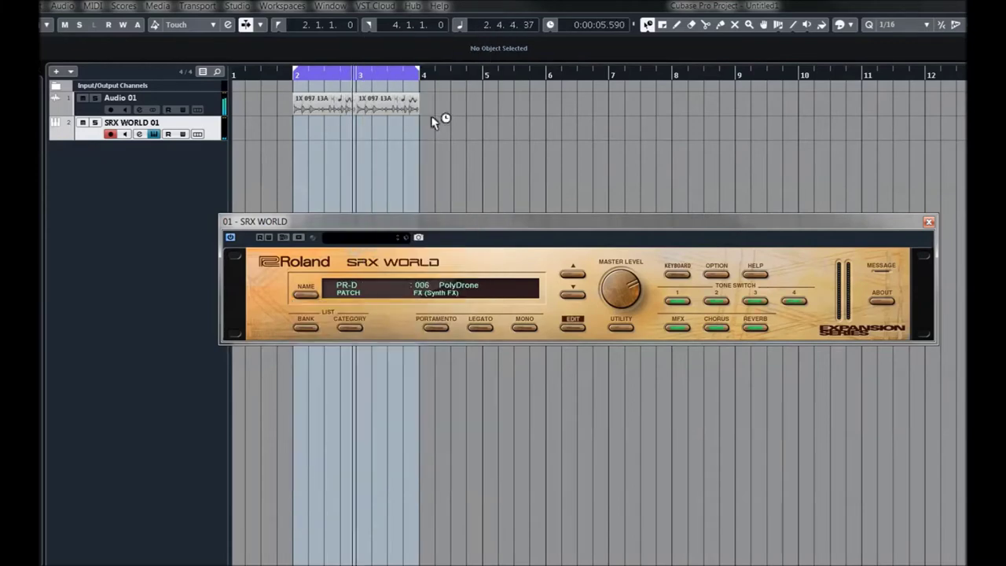
click(573, 295)
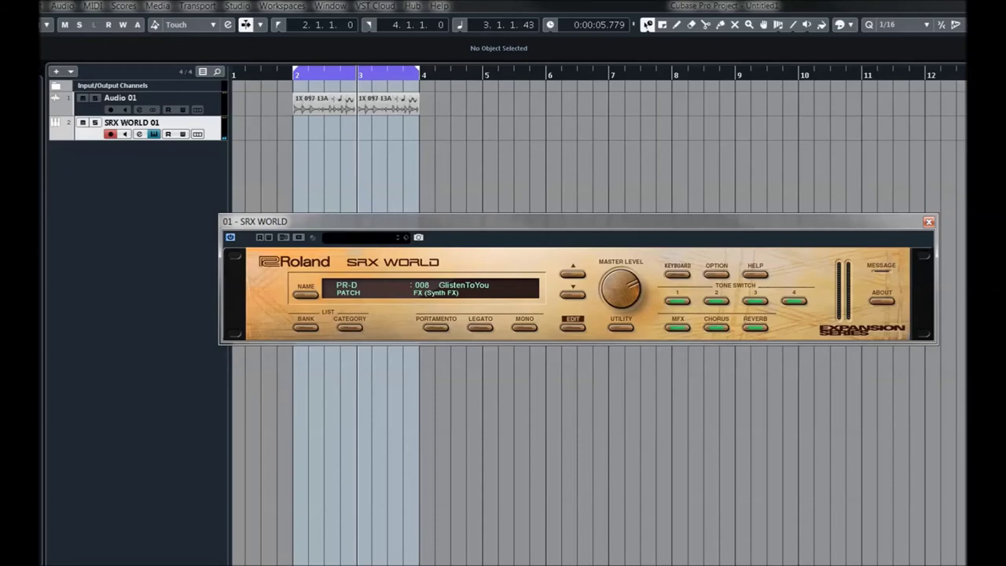
key(alt+Tab)
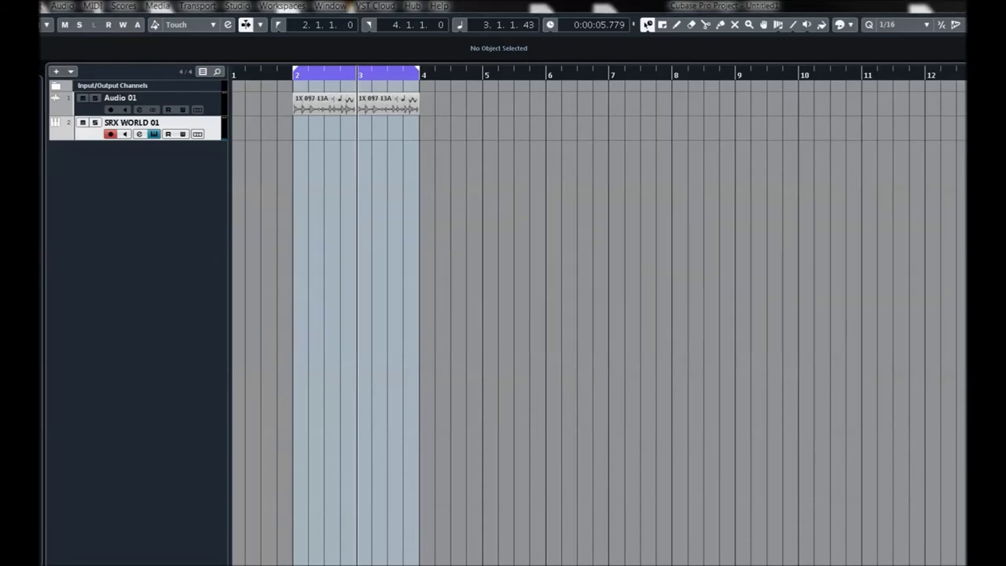